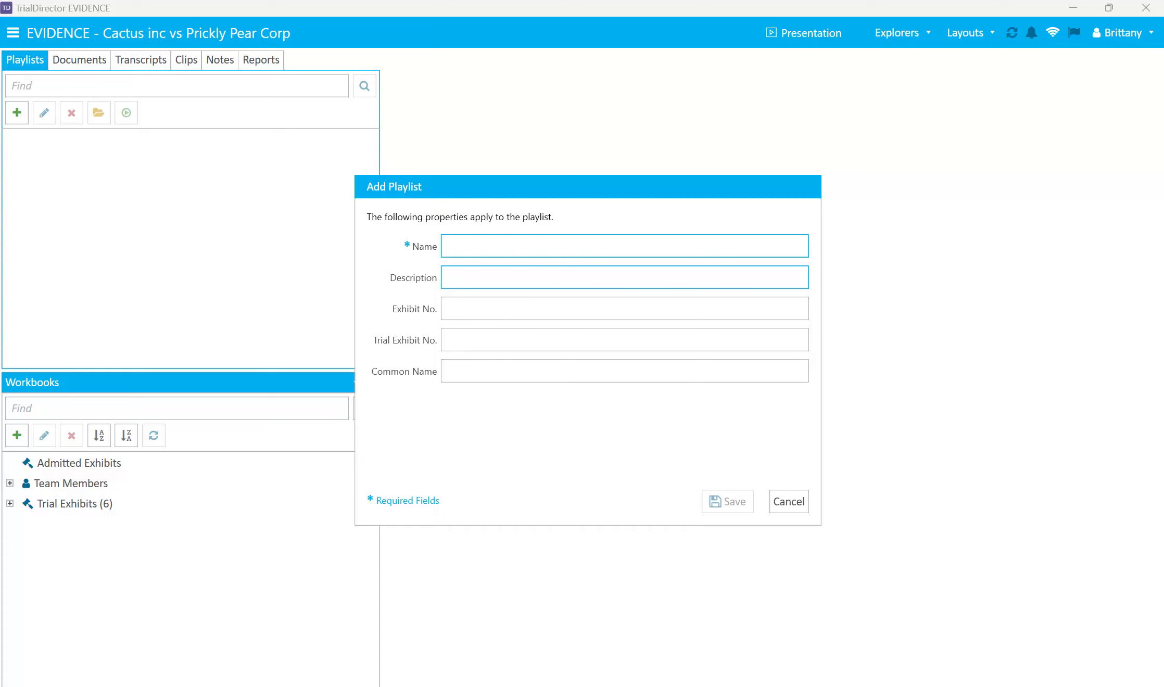
# Step: Create a playlist named "Witnesses 2-4" with the description "Back to Back Witnesses Day 2"
pyautogui.write('Witnesses')
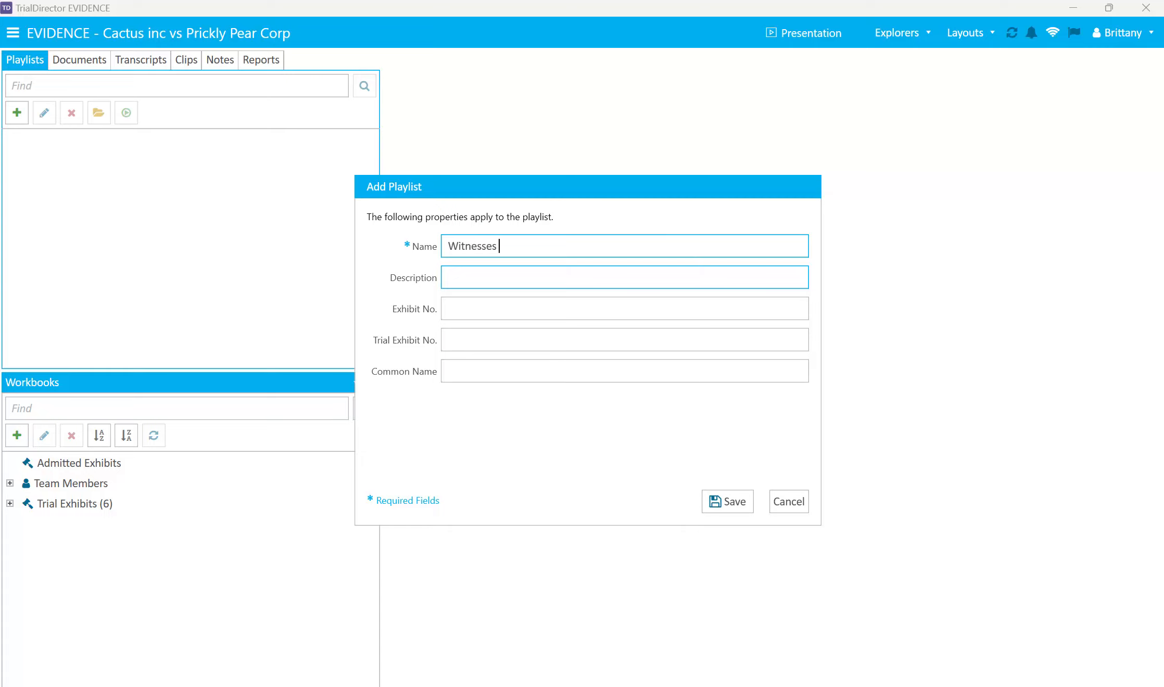
pyautogui.write(' 2-4')
pyautogui.click(625, 278)
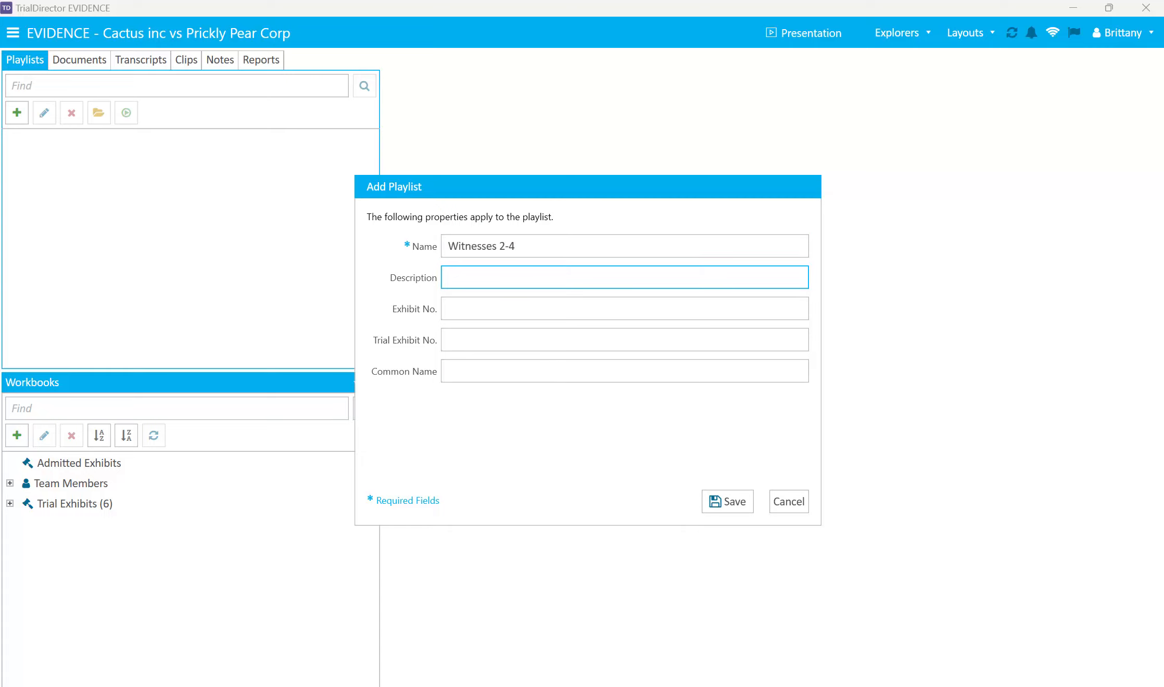
pyautogui.write('Back to Back Witnesses Day 2')
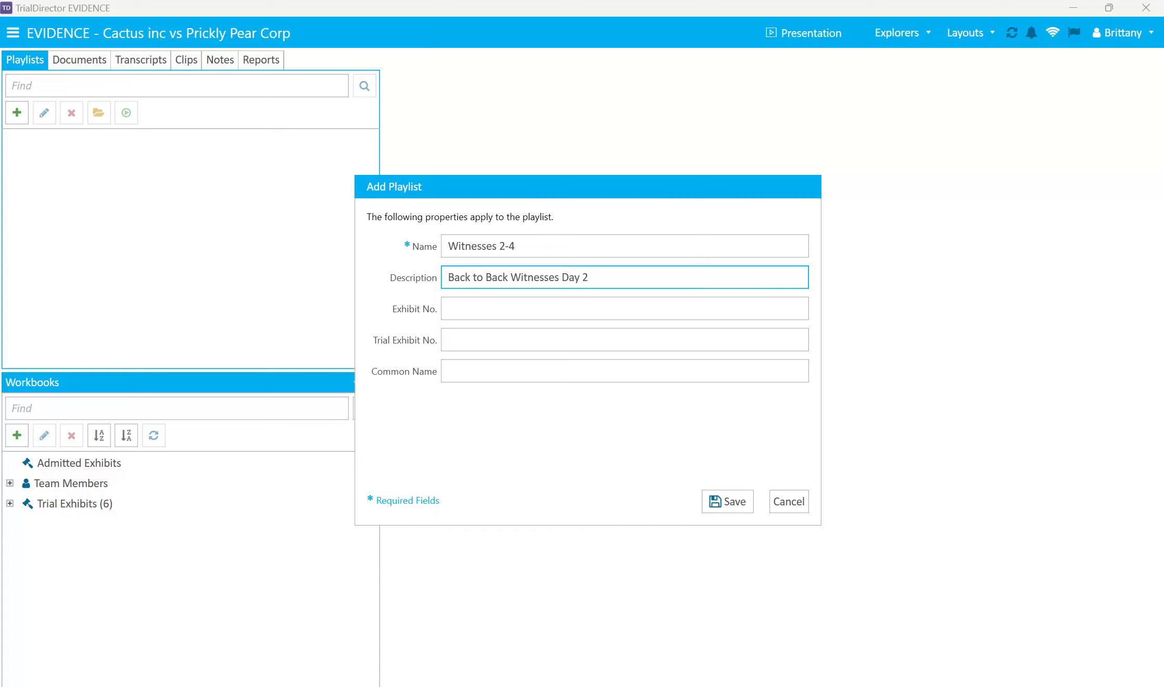
pyautogui.press('Tab')
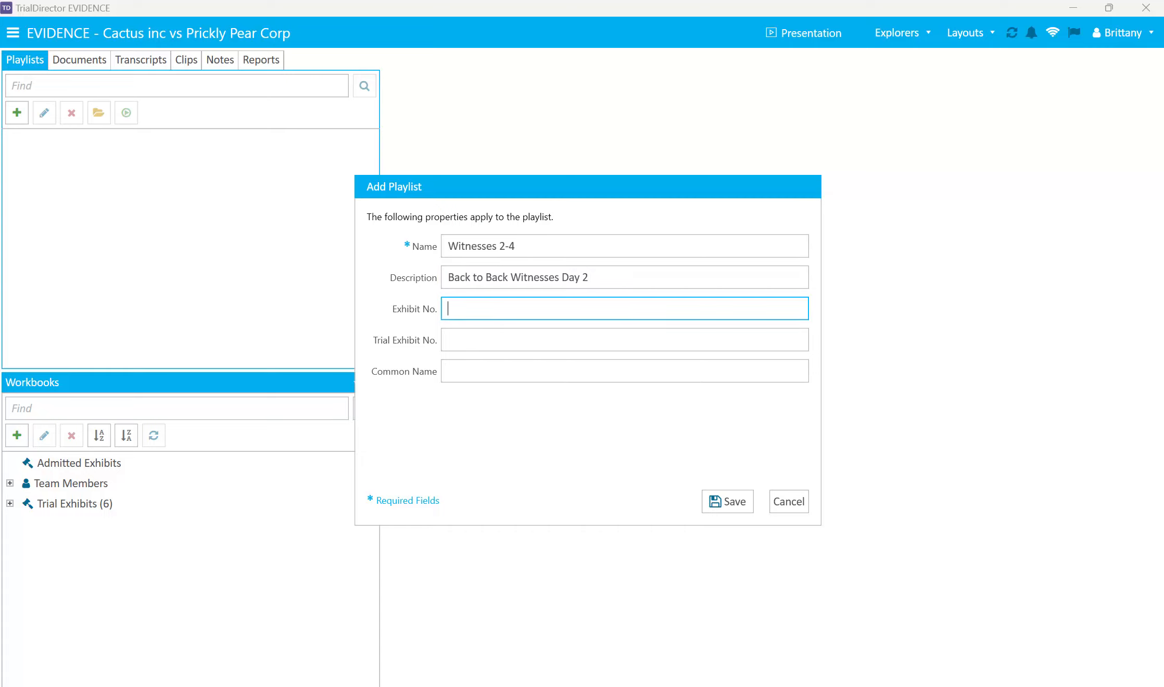
pyautogui.press('Return')
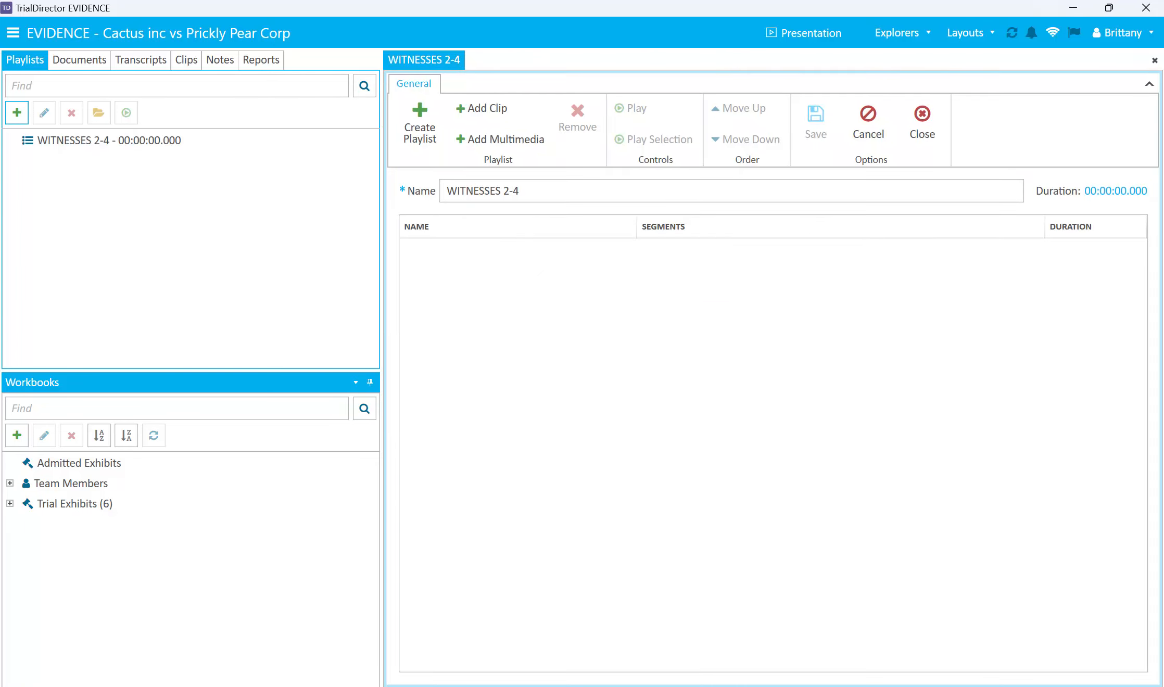
# Step: Widen the playlist work area and add the clips POLI TD and TESTER 2 to the playlist
pyautogui.moveTo(382, 365); pyautogui.dragTo(324, 365)
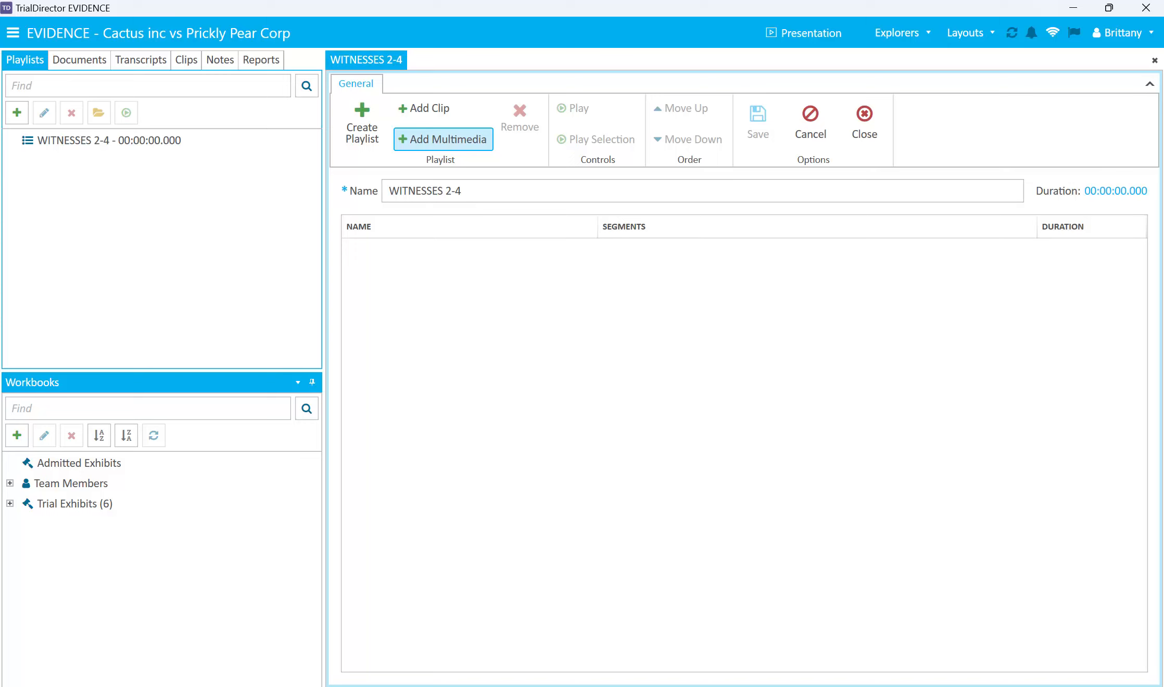
pyautogui.click(443, 139)
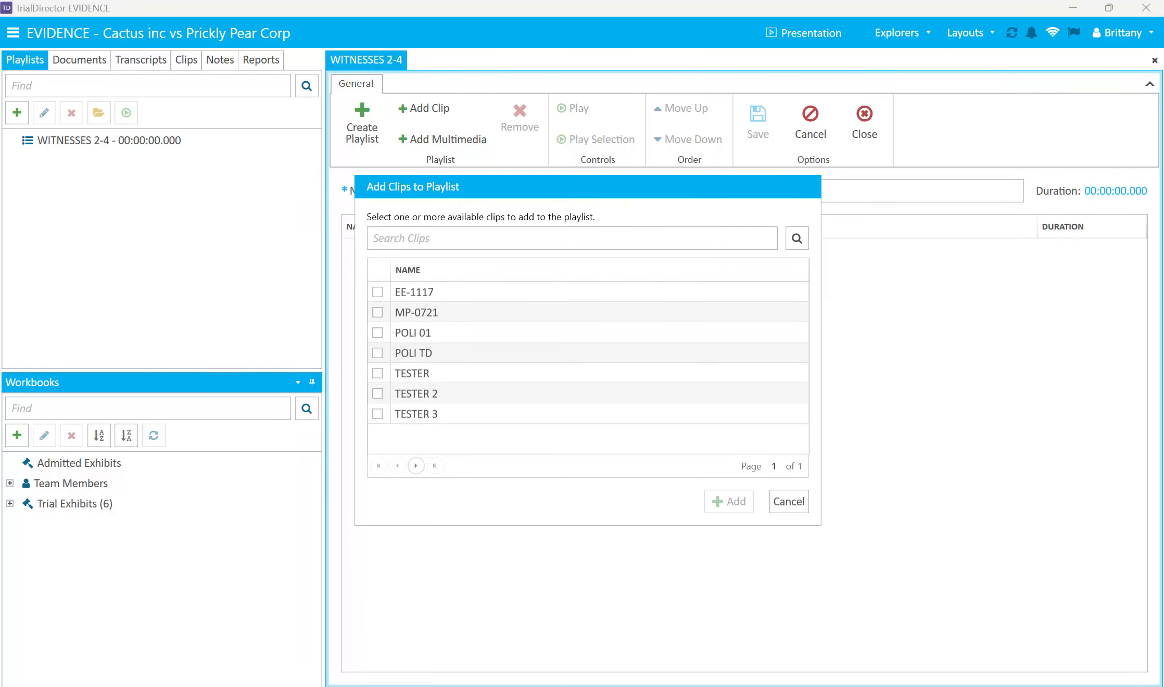
pyautogui.click(378, 353)
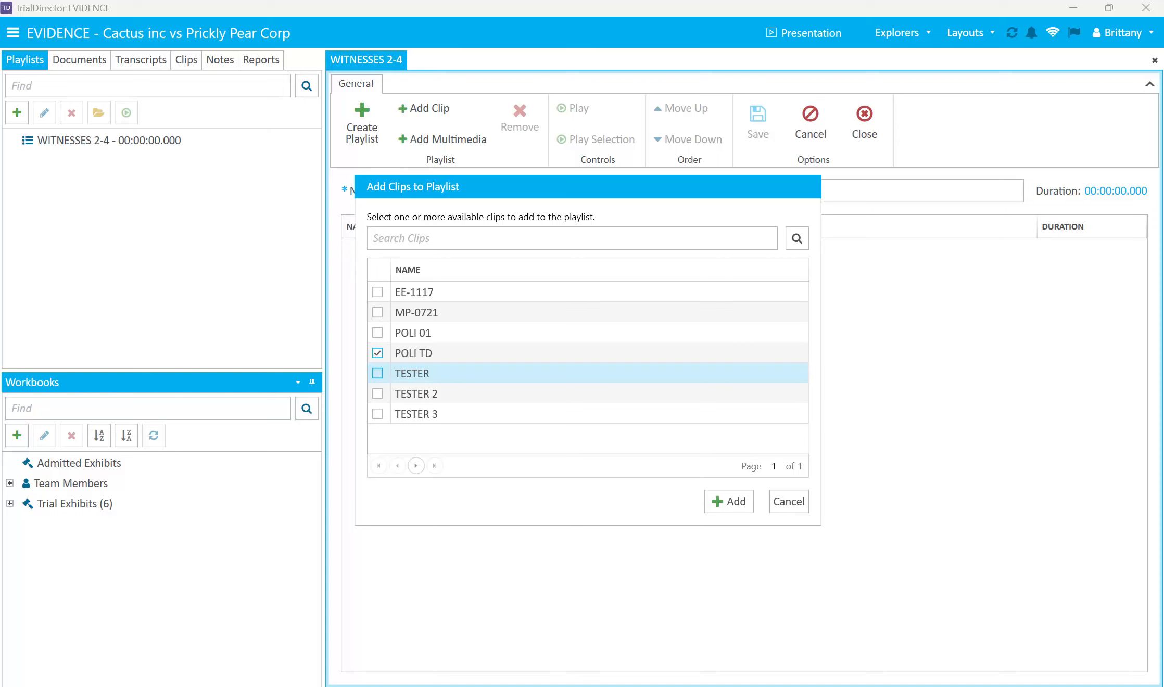
pyautogui.click(377, 393)
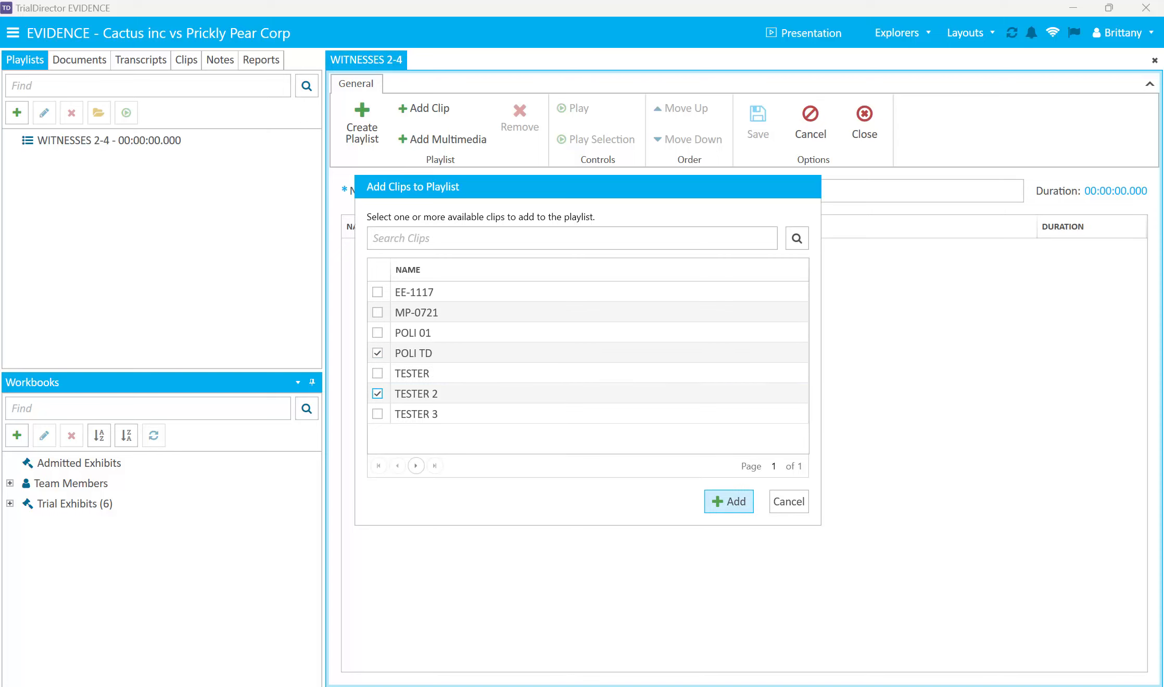
pyautogui.click(729, 501)
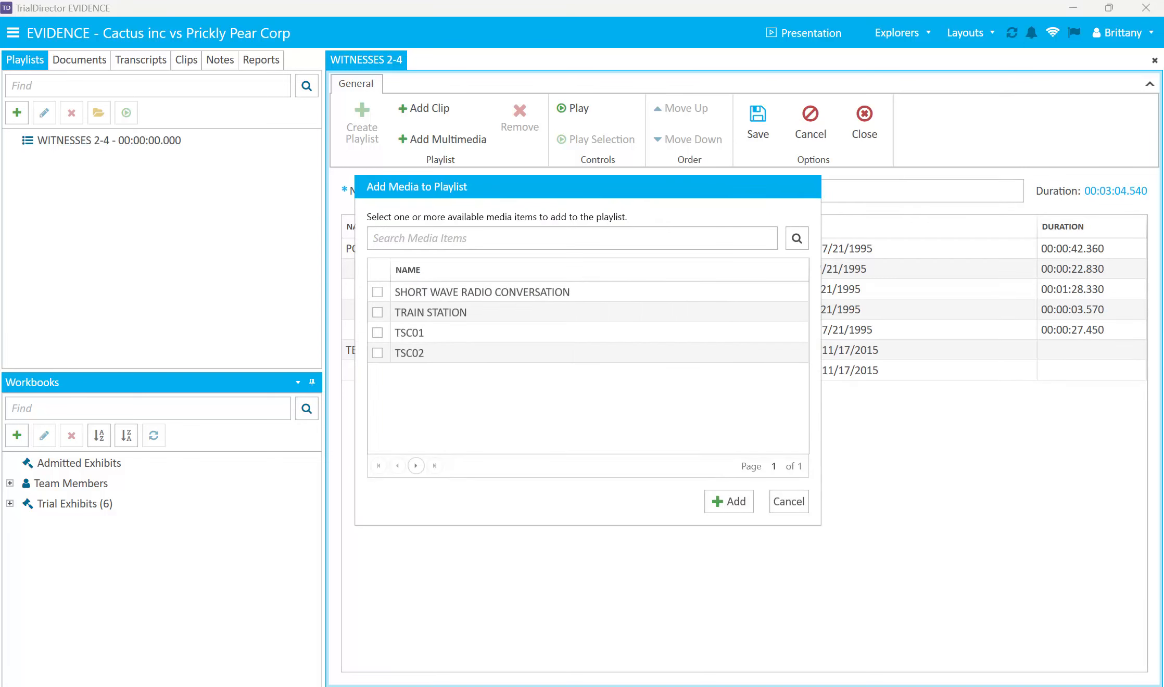
# Step: Add the media items TSC01 and SHORT WAVE RADIO CONVERSATION to the playlist
pyautogui.click(377, 333)
pyautogui.click(729, 502)
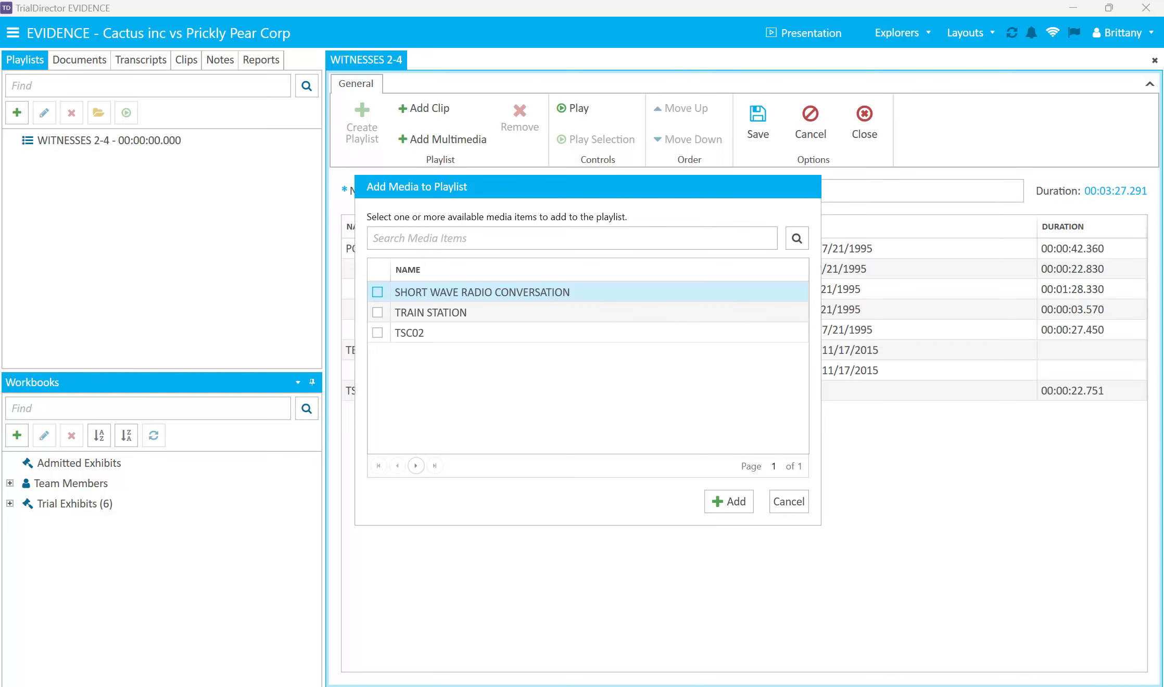
pyautogui.click(377, 293)
pyautogui.click(729, 502)
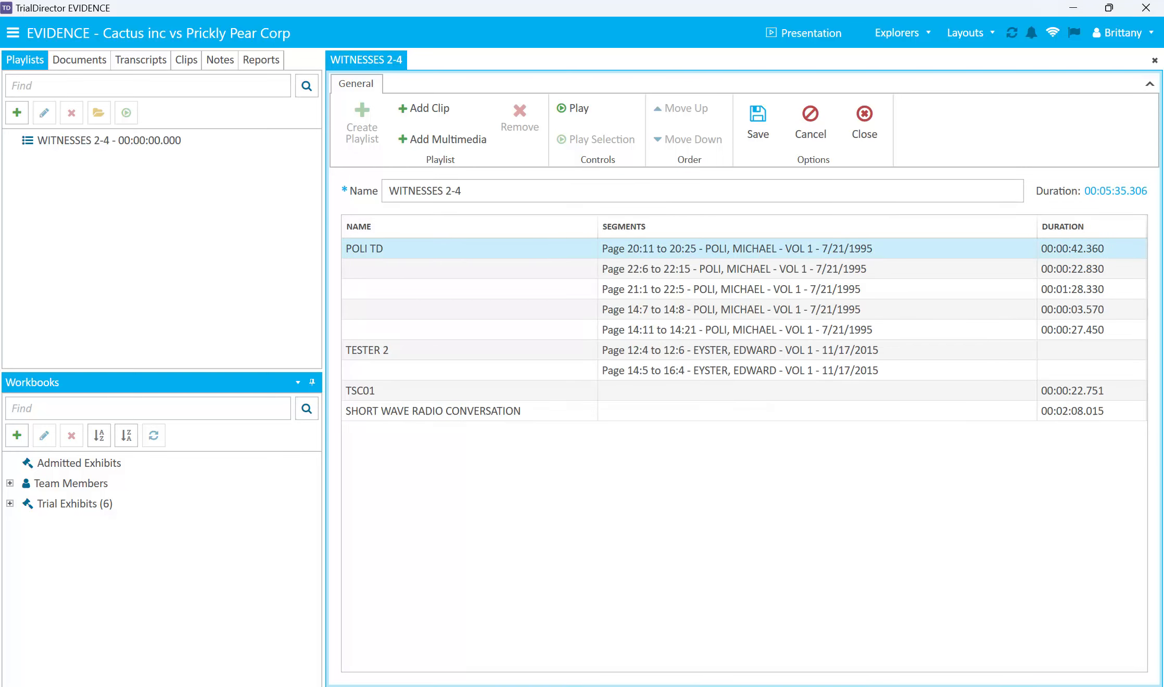
# Step: Reorder the playlist with TESTER 2 first and SHORT WAVE RADIO CONVERSATION second, above POLI TD, and save it
pyautogui.click(368, 350)
pyautogui.hotkey('ctrl', 'Up')
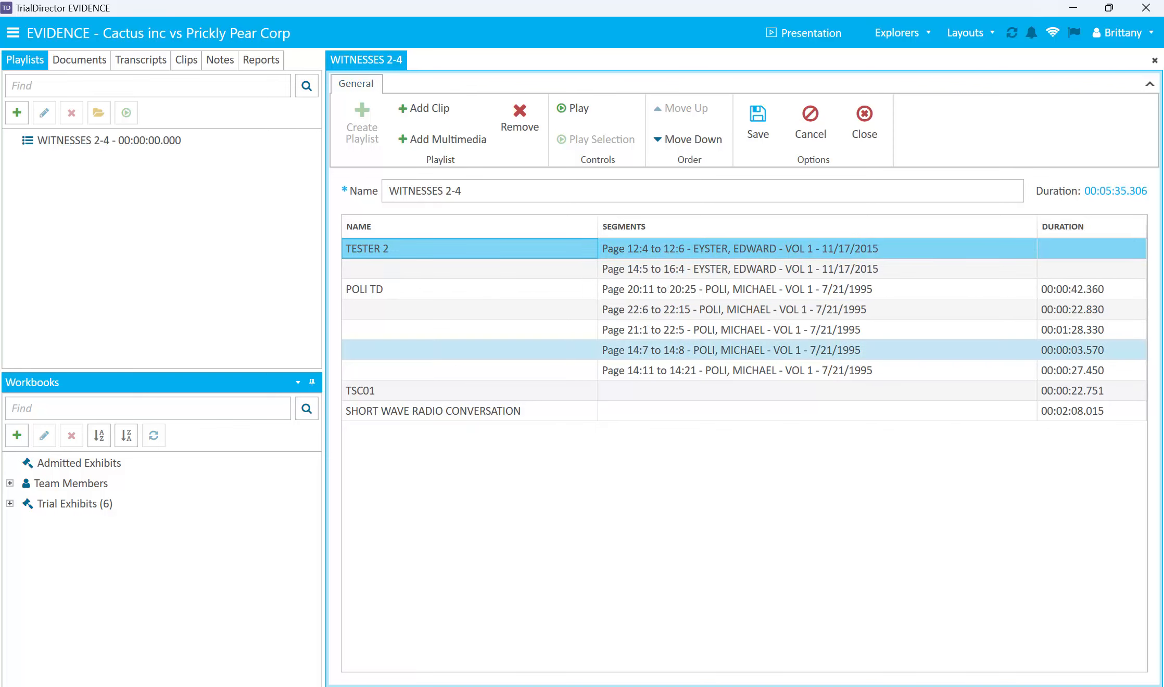
pyautogui.click(490, 411)
pyautogui.click(688, 108)
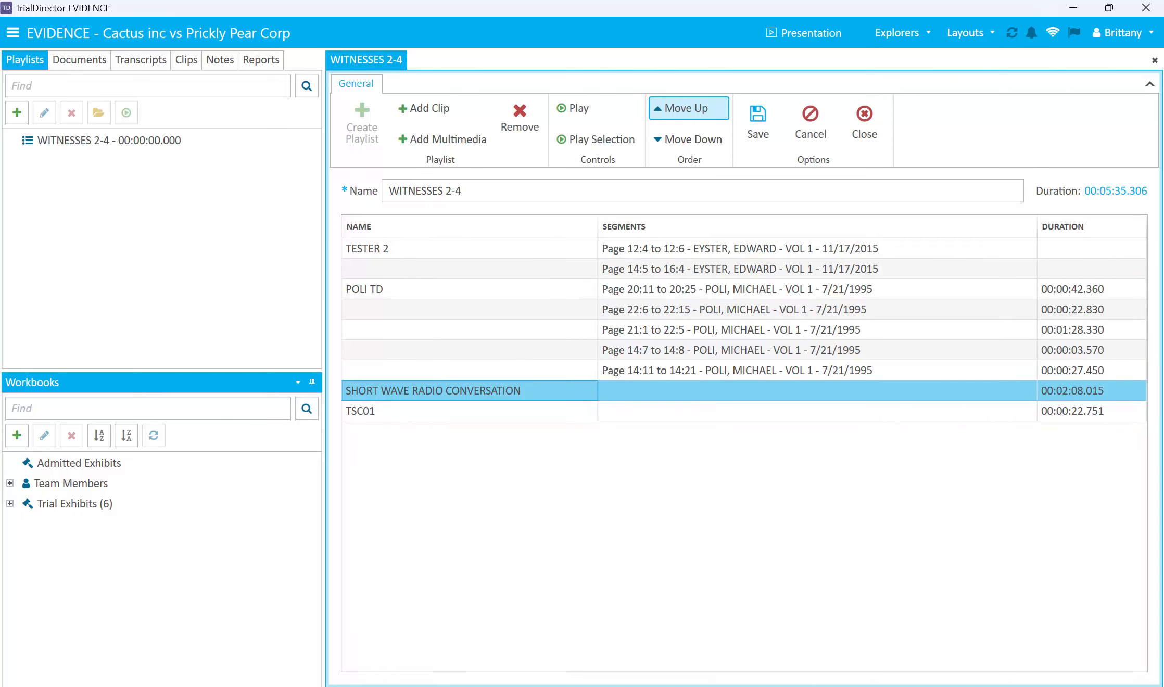
pyautogui.click(688, 108)
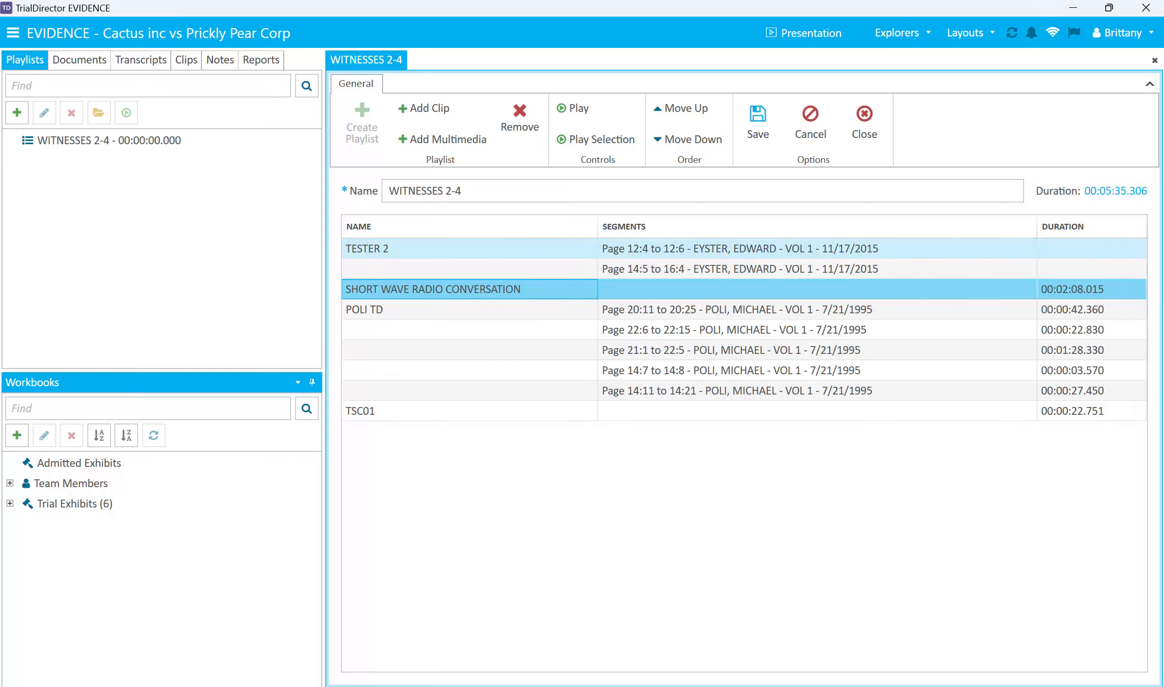
pyautogui.hotkey('ctrl', 's')
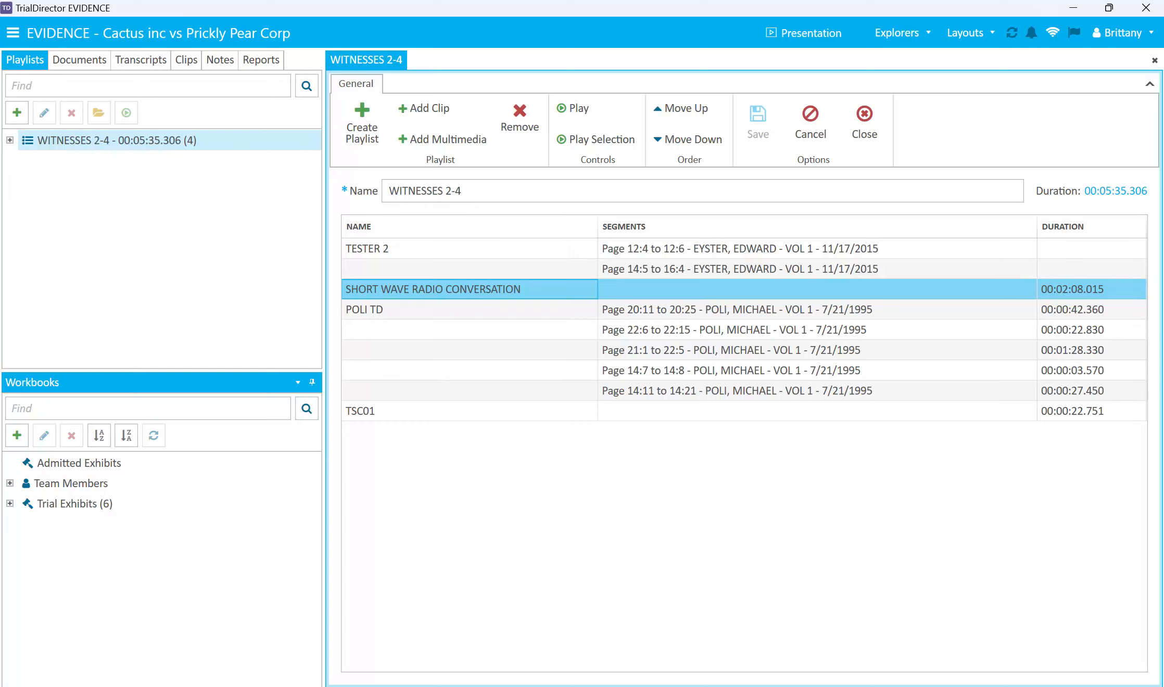
# Step: Review the property fields of the WITNESSES 2-4 playlist from Name through Common Name, and close them without changes
pyautogui.rightClick(67, 147)
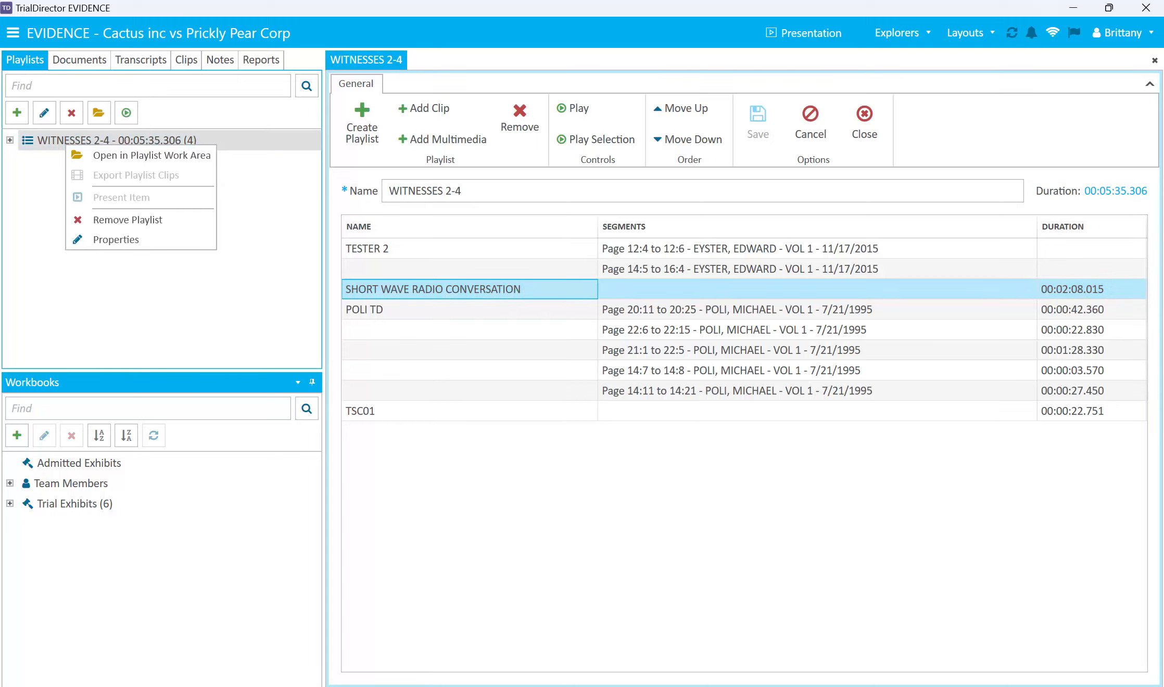
pyautogui.click(116, 239)
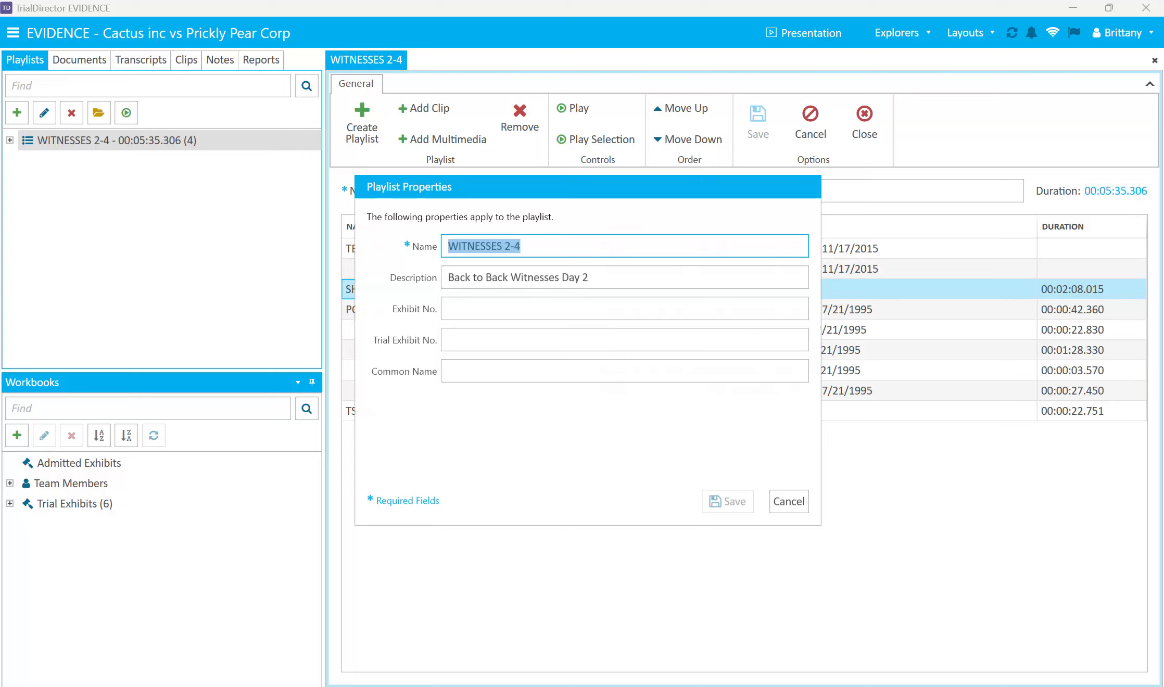
pyautogui.press('Tab')
pyautogui.press('Tab')
pyautogui.press('Tab')
pyautogui.press('Tab')
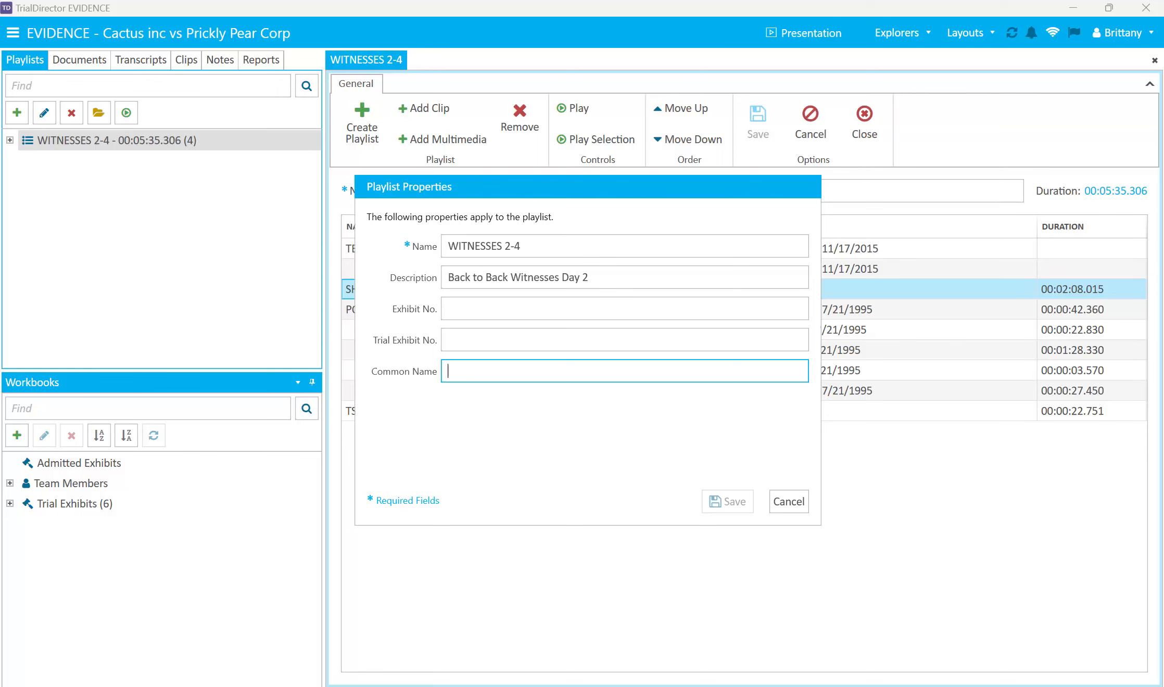
pyautogui.press('Escape')
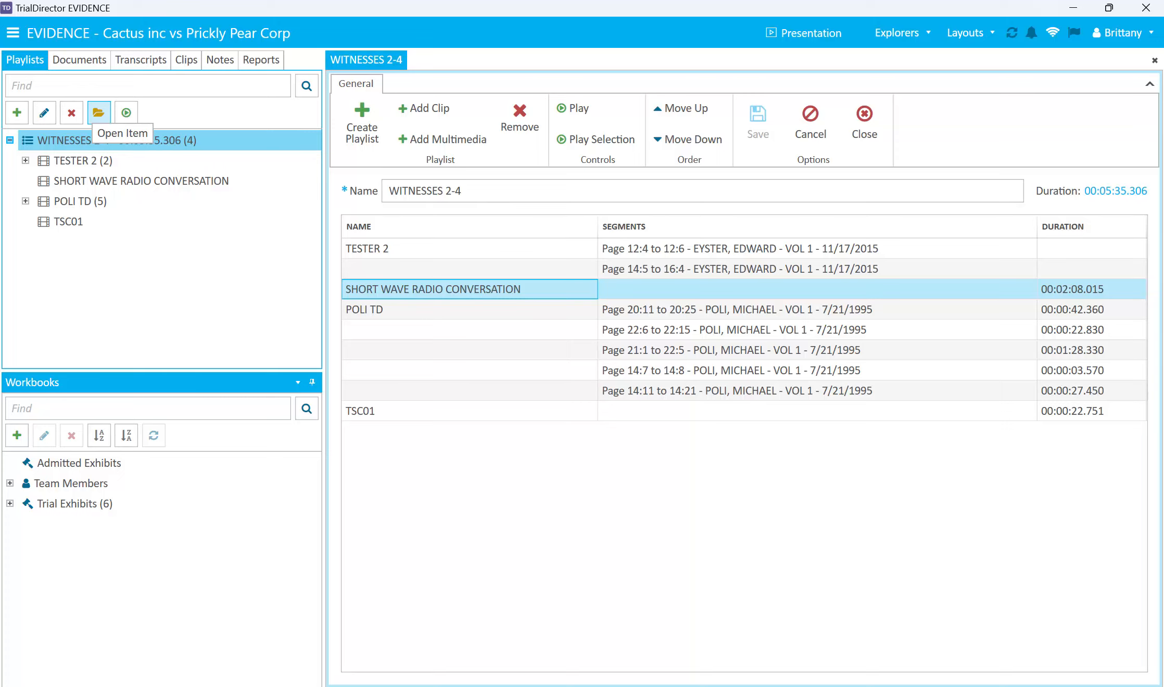
# Step: Remove SHORT WAVE RADIO CONVERSATION from the open playlist and add the WITNESSES 2-4 playlist to the Admitted Exhibits workbook
pyautogui.press('Delete')
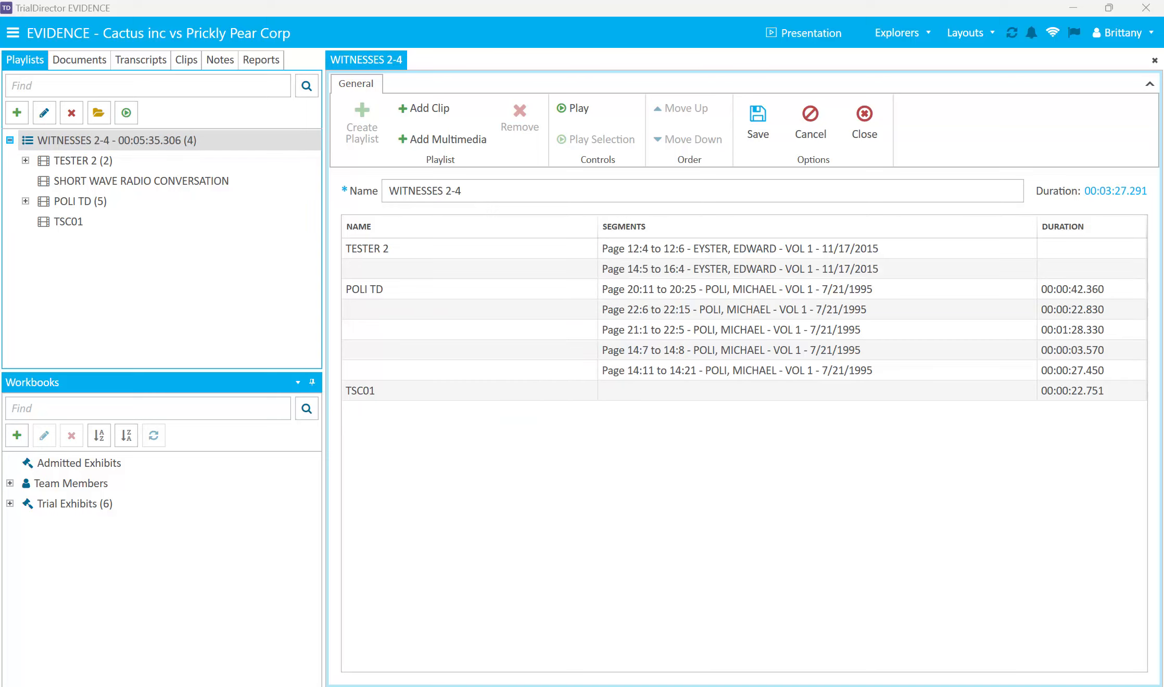
pyautogui.moveTo(78, 140); pyautogui.dragTo(127, 464)
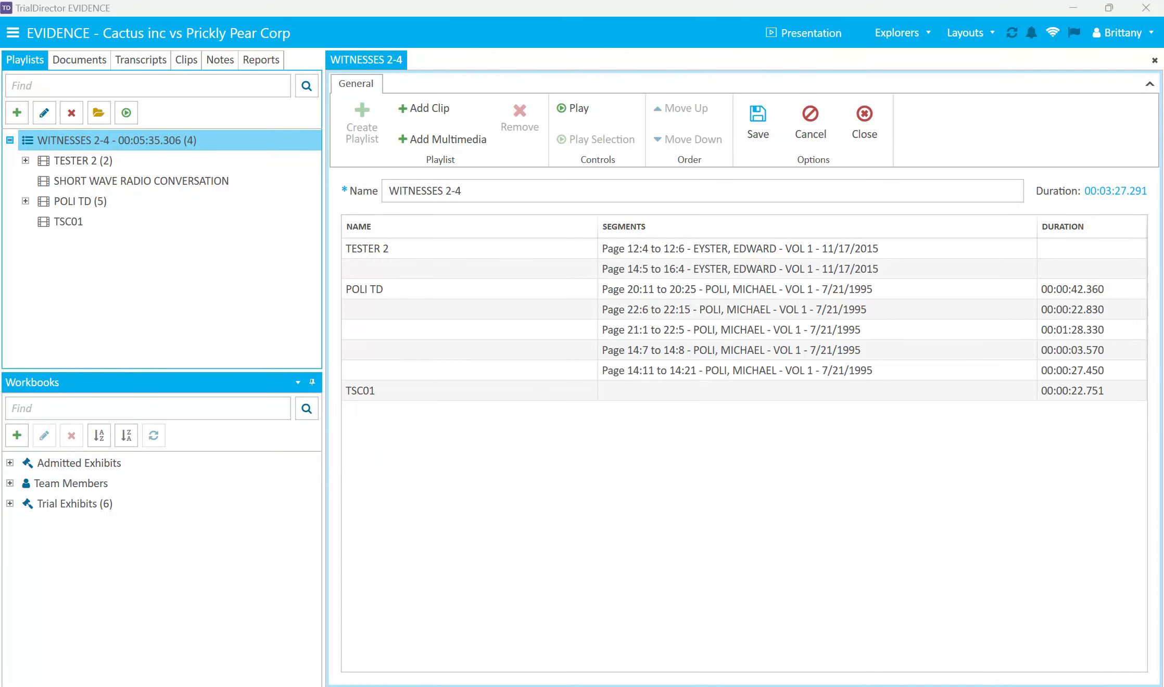